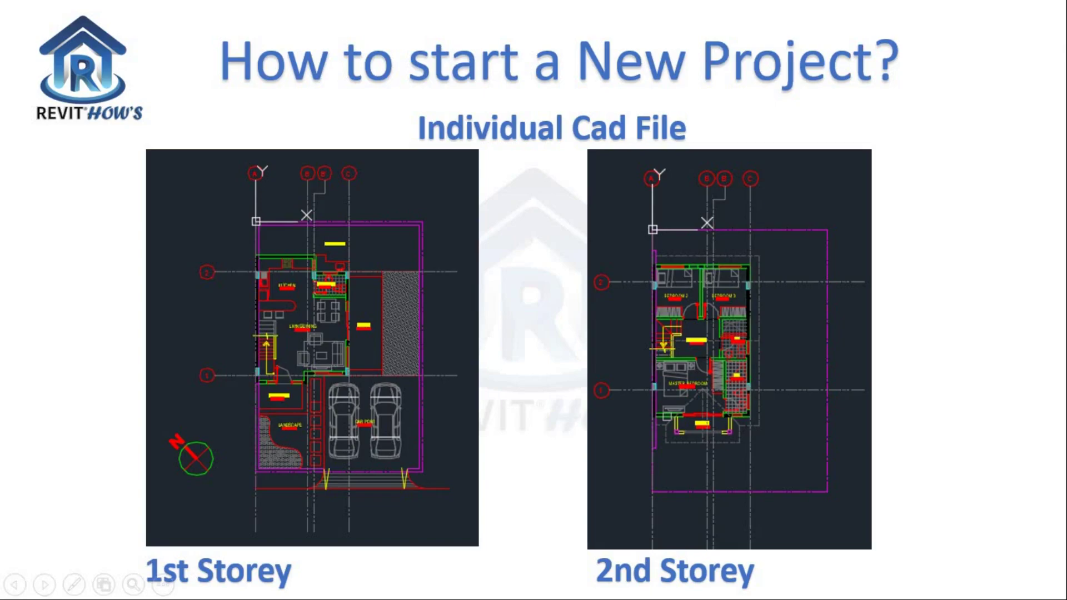
Point out the origin marker on the 2nd Storey plan of the Individual Cad File slide.
left_click(653, 230)
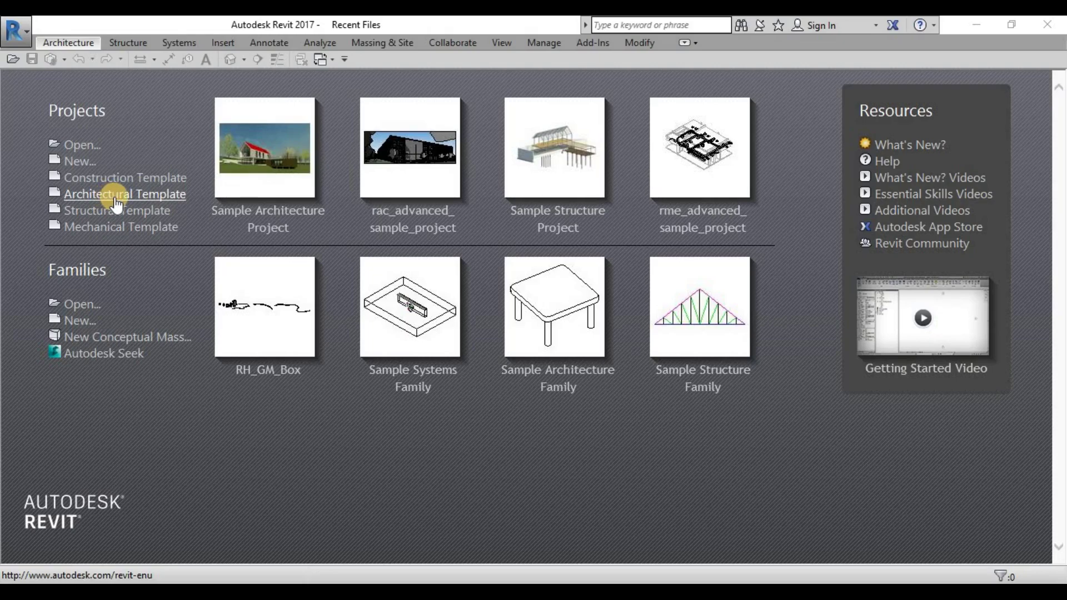
Start a new project from the Architectural Template and compare the Level 0 and Level 1 floor plans.
left_click(116, 201)
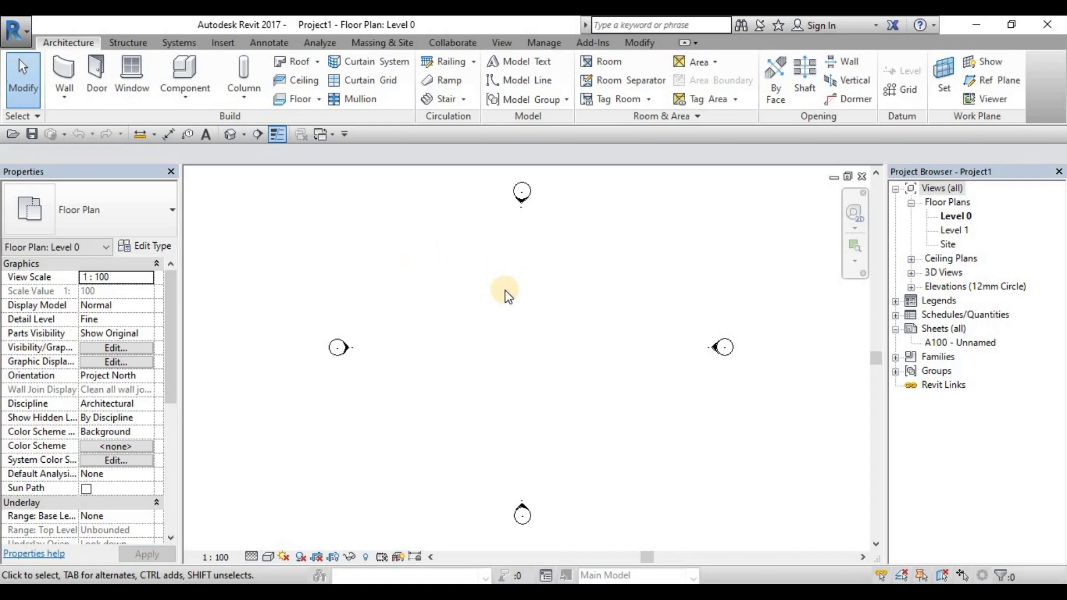
left_click(956, 217)
left_click(956, 230)
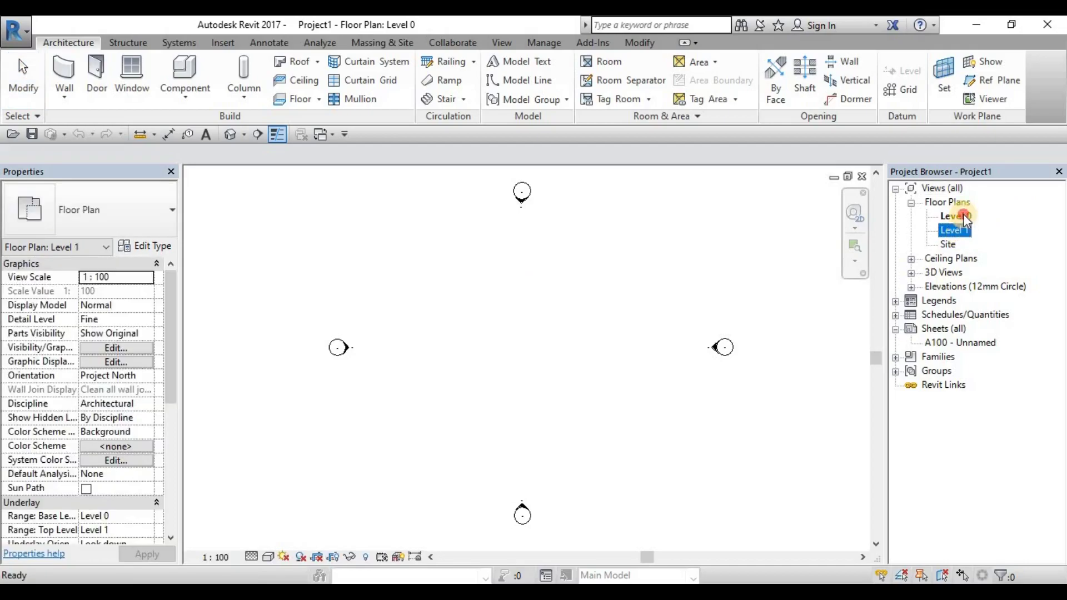
left_click(961, 216)
left_click(956, 230)
left_click(960, 218)
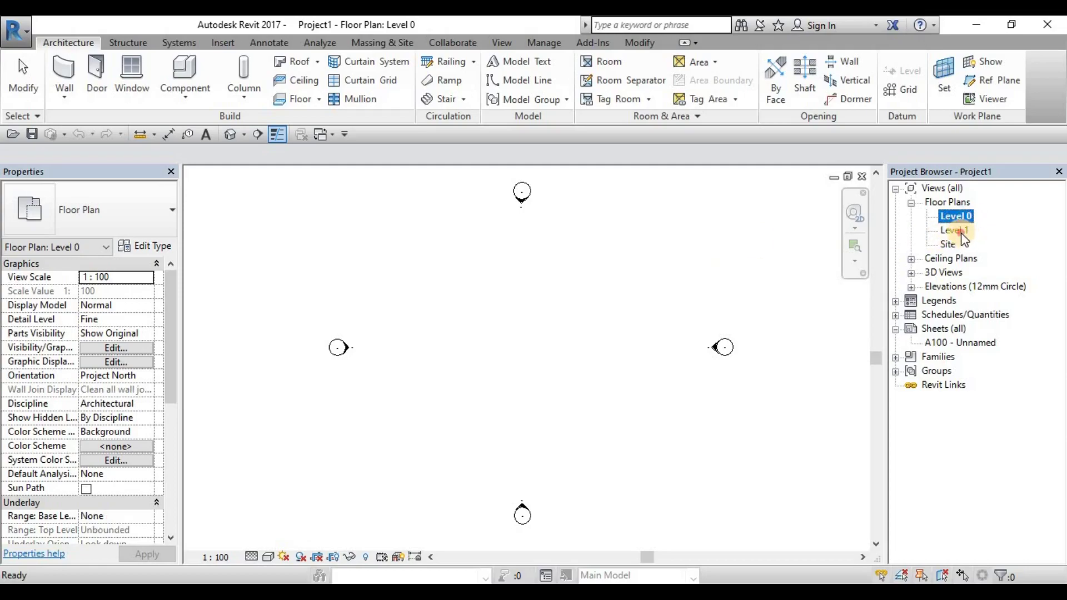
left_click(960, 233)
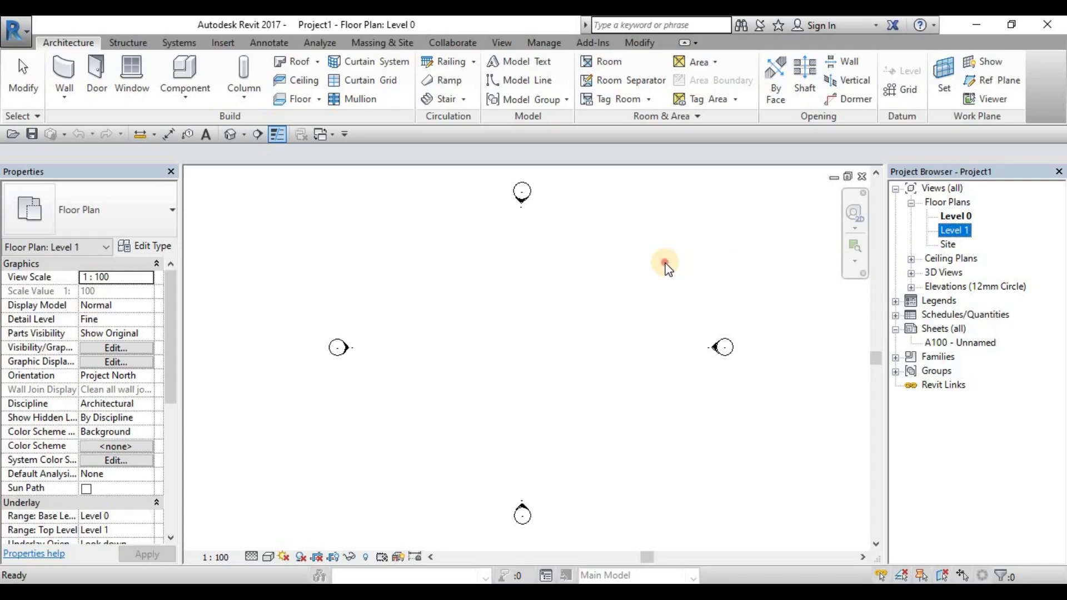
left_click(611, 272)
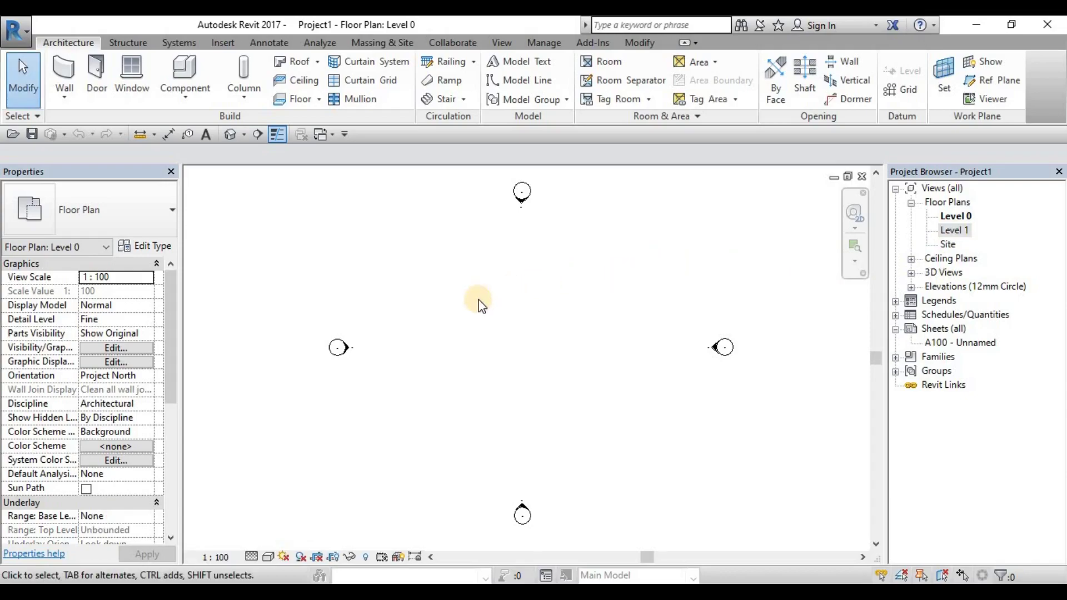
Open the Site floor plan and select the overlapping Survey Point and Project Base Point.
left_click(384, 249)
double_click(951, 244)
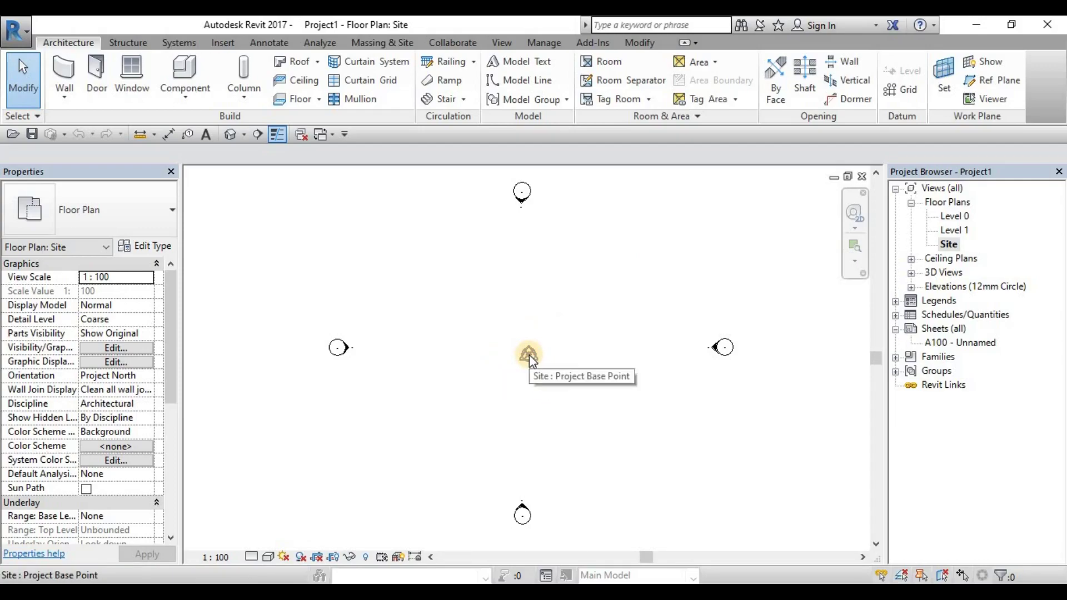
key("Tab")
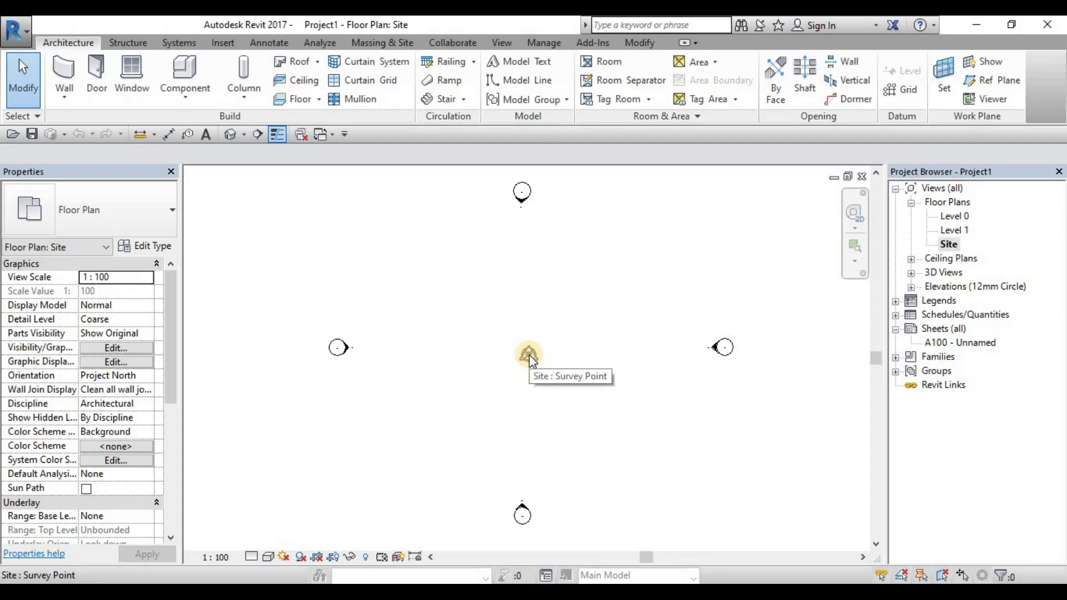
left_click(529, 355)
left_click_drag(600, 330, 433, 406)
left_click(441, 396)
key("ctrl+Left")
left_click(445, 393)
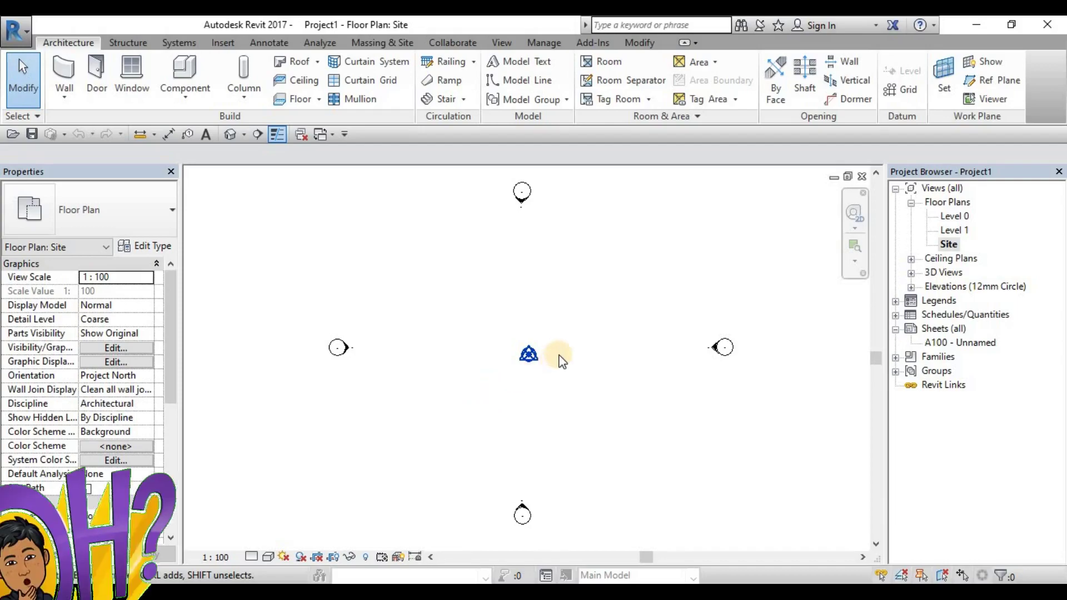
Select the Project Base Point to view its coordinates, then deselect it.
left_click(529, 354)
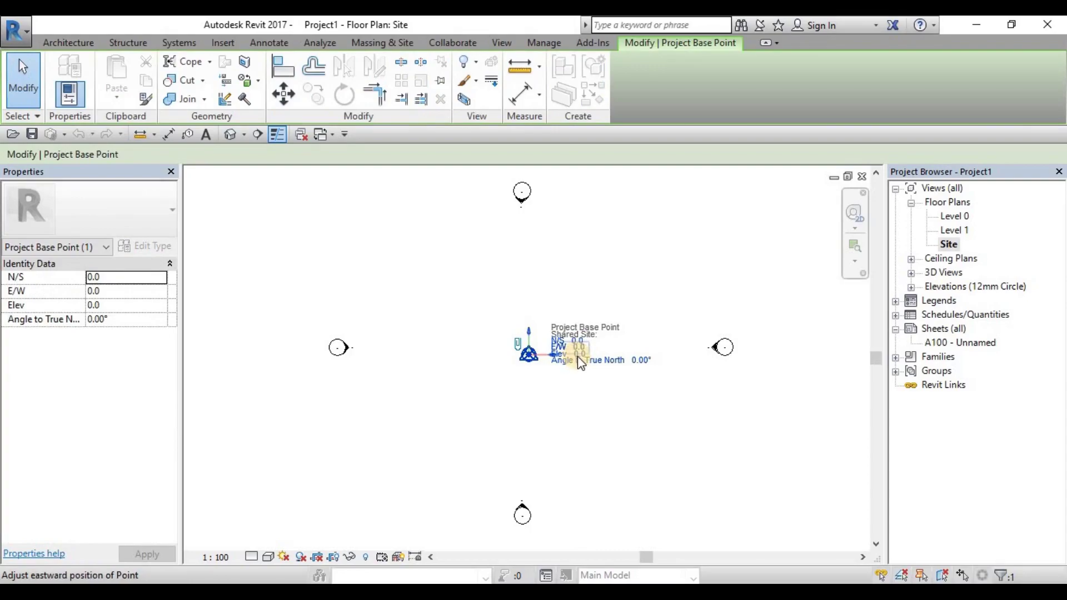
left_click(546, 404)
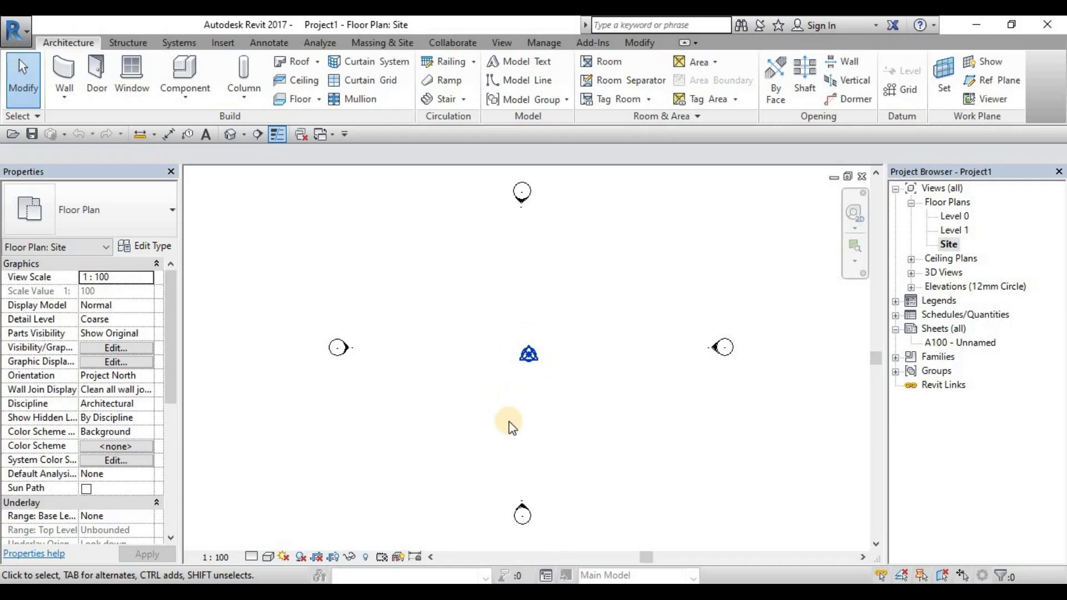
left_click(576, 425)
scroll(311, 266, "down", 1)
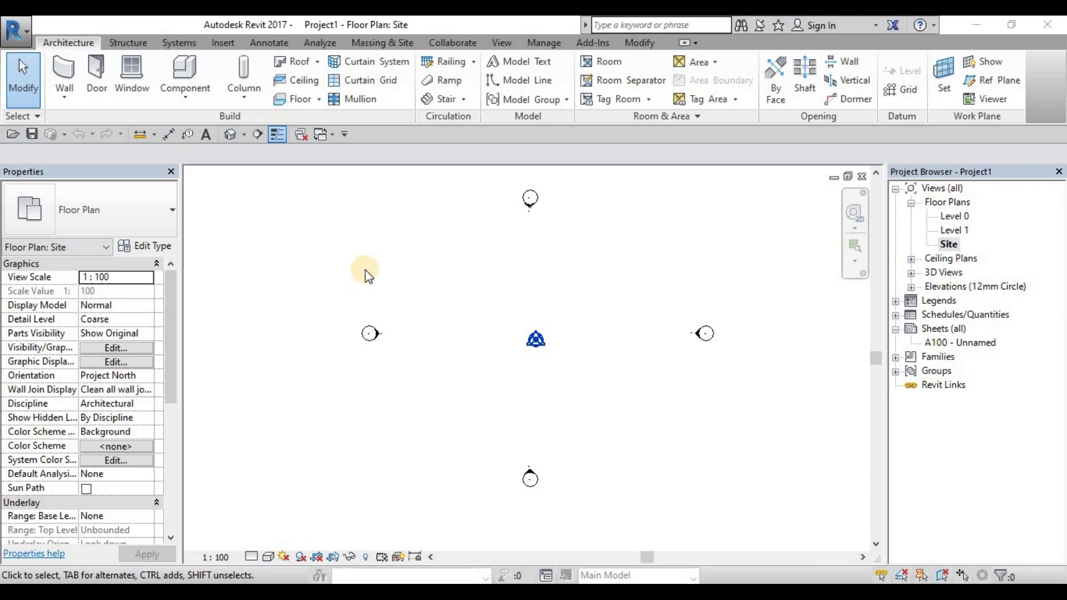
Save Project1 into the Revit_Central folder under 02_RevitTraining.
left_click(32, 134)
left_click(276, 231)
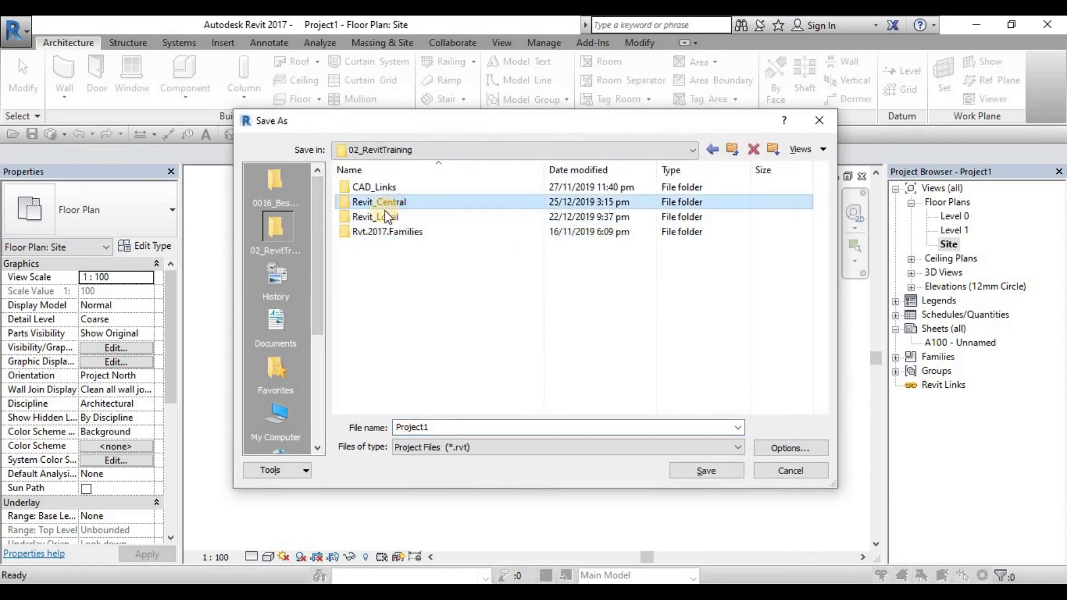
left_click(400, 218)
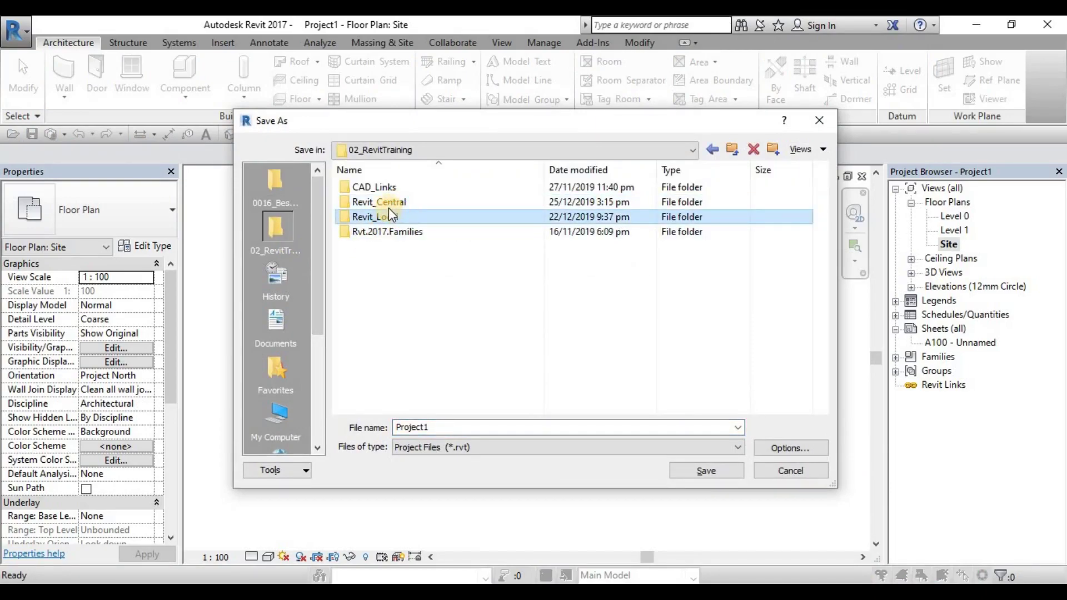
left_click(386, 203)
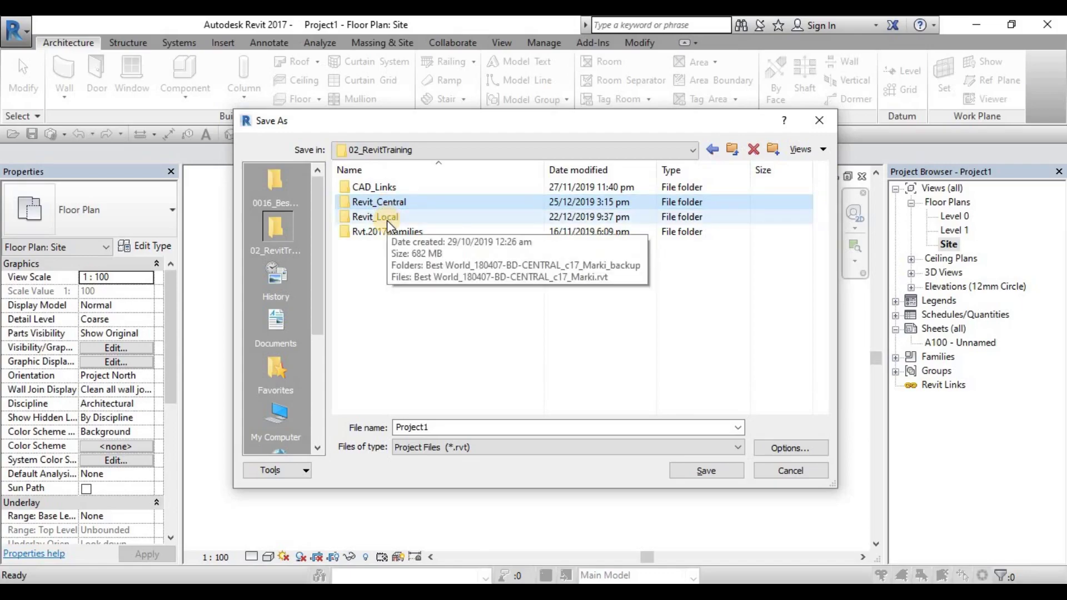
left_click(386, 218)
left_click(394, 238)
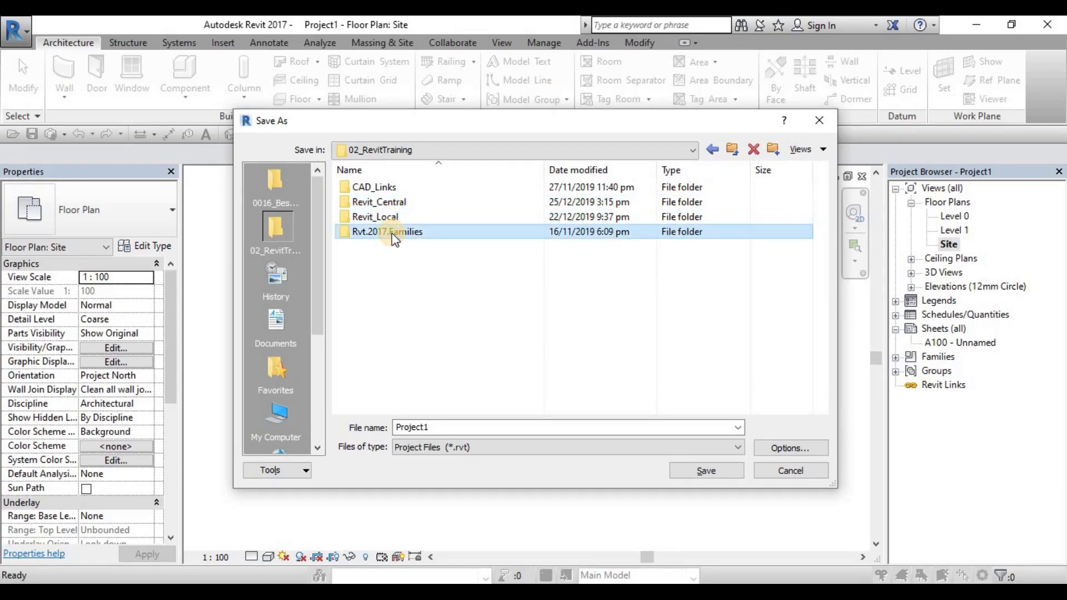
left_click(389, 189)
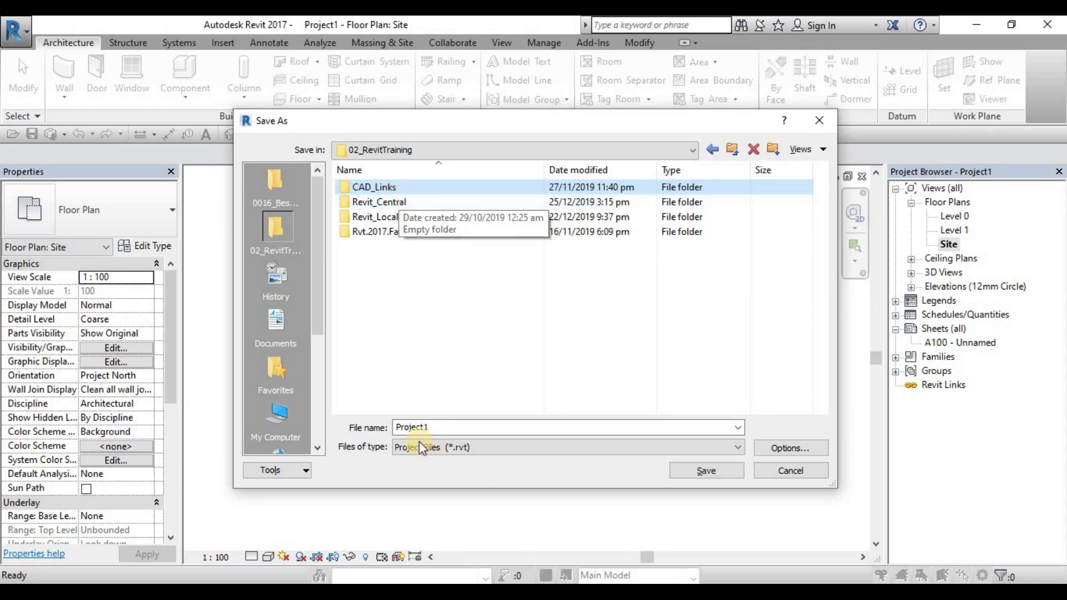
left_click(390, 205)
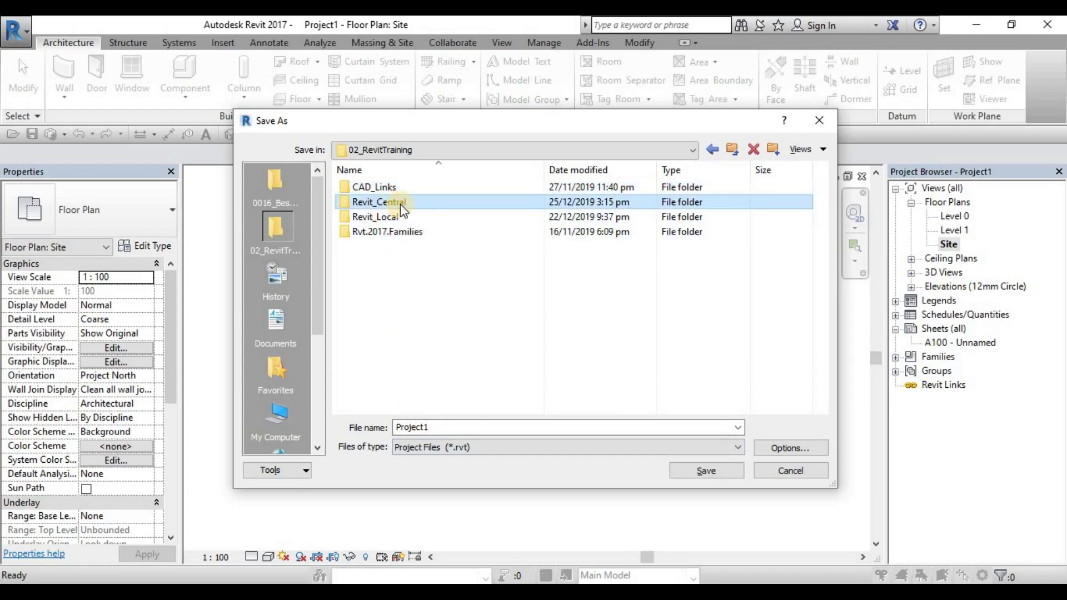
double_click(391, 202)
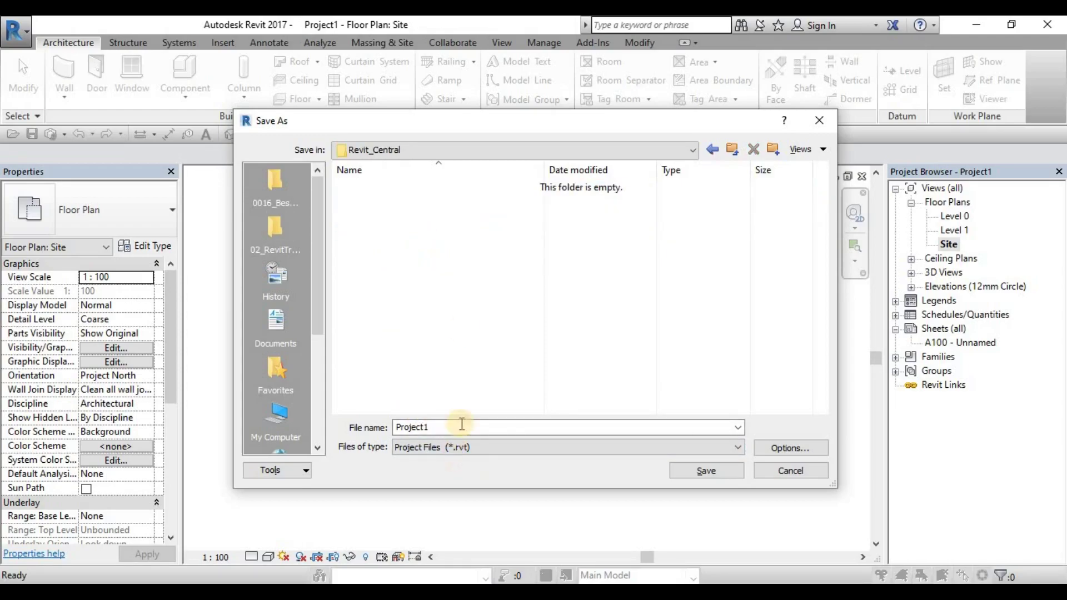
Name the file SampleProject_01_v17 and set Maximum backups to 3 in the save options.
double_click(493, 426)
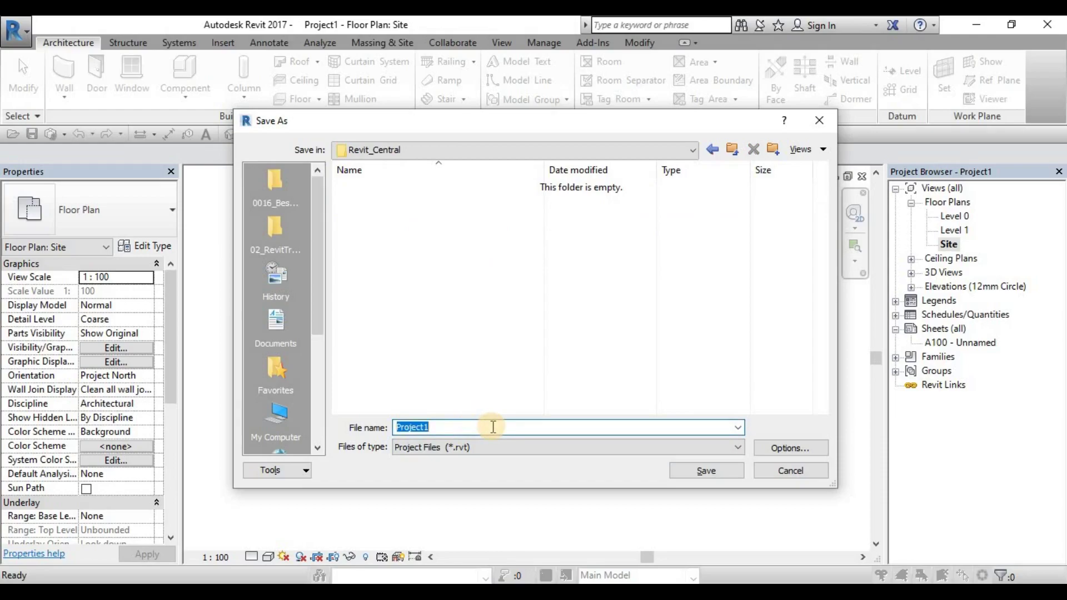
type("SampleProject_01")
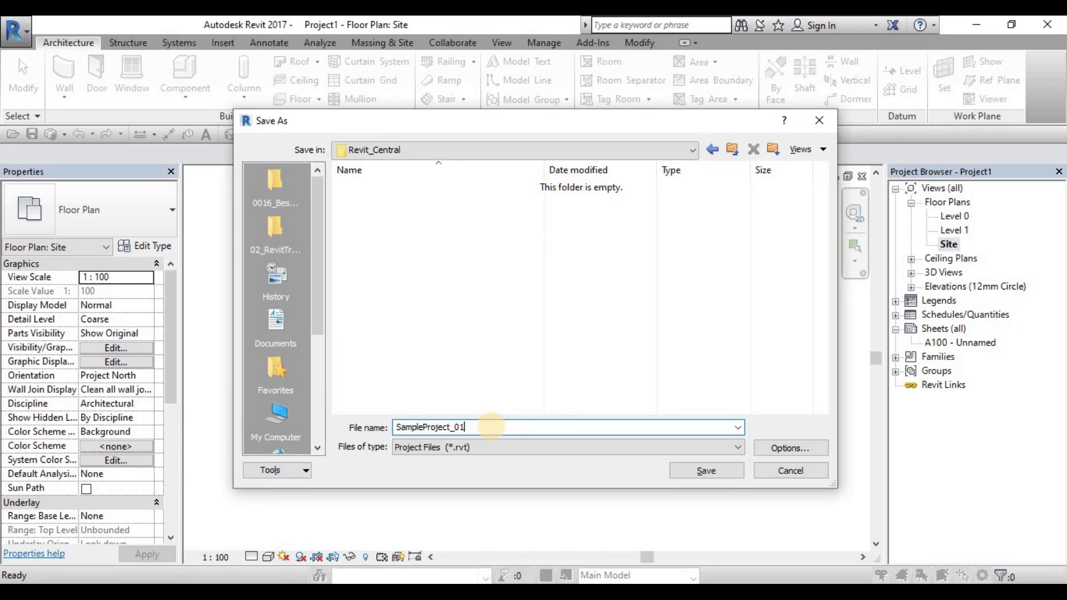
type("_v17")
left_click(786, 447)
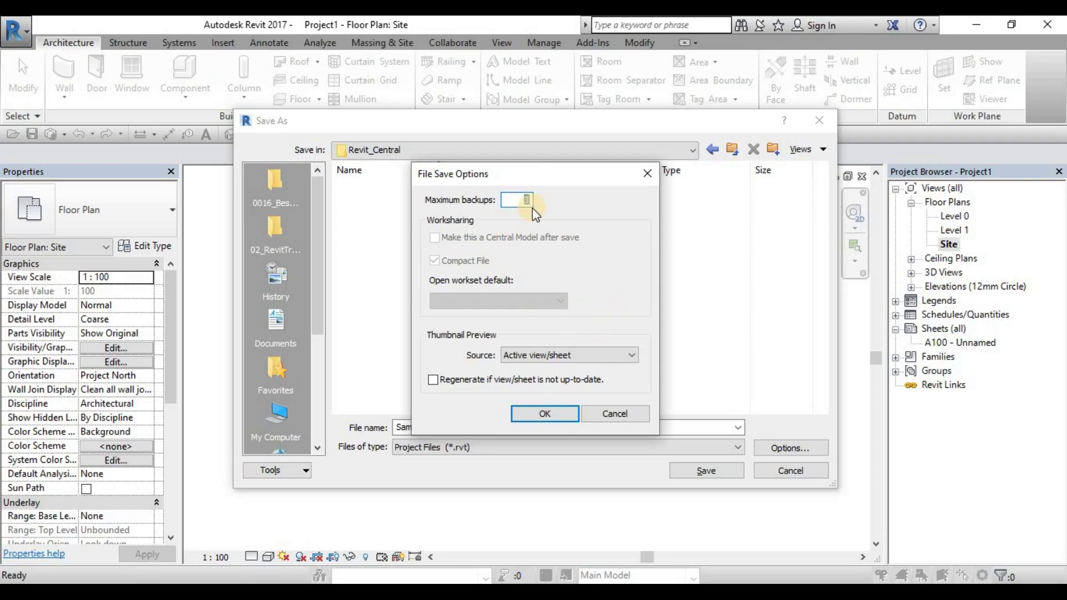
left_click(545, 414)
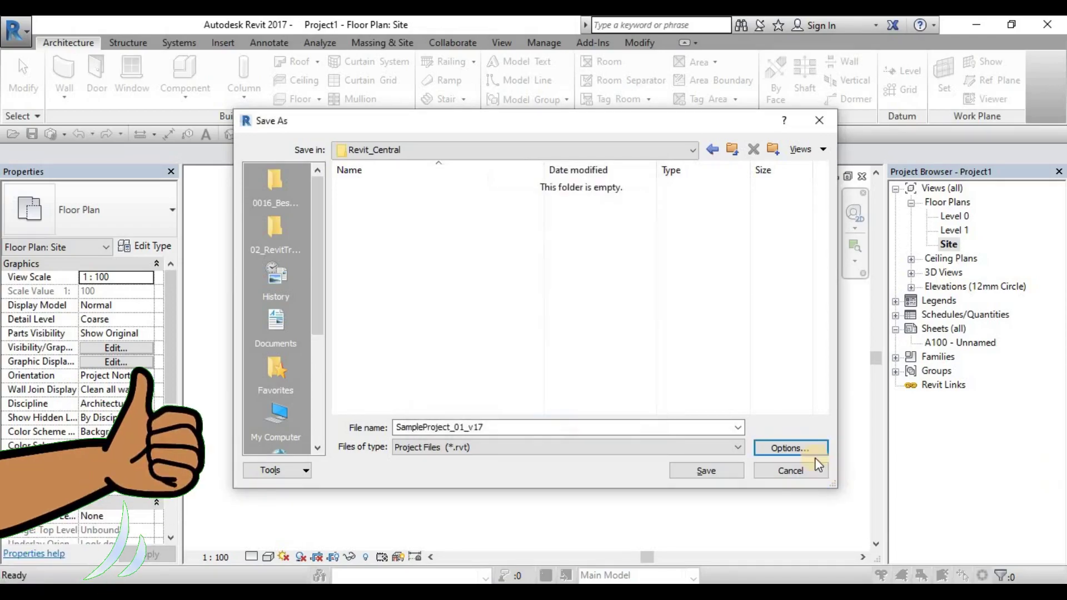
Save the project as SampleProject_01_v17.rvt in Revit_Central.
left_click(709, 471)
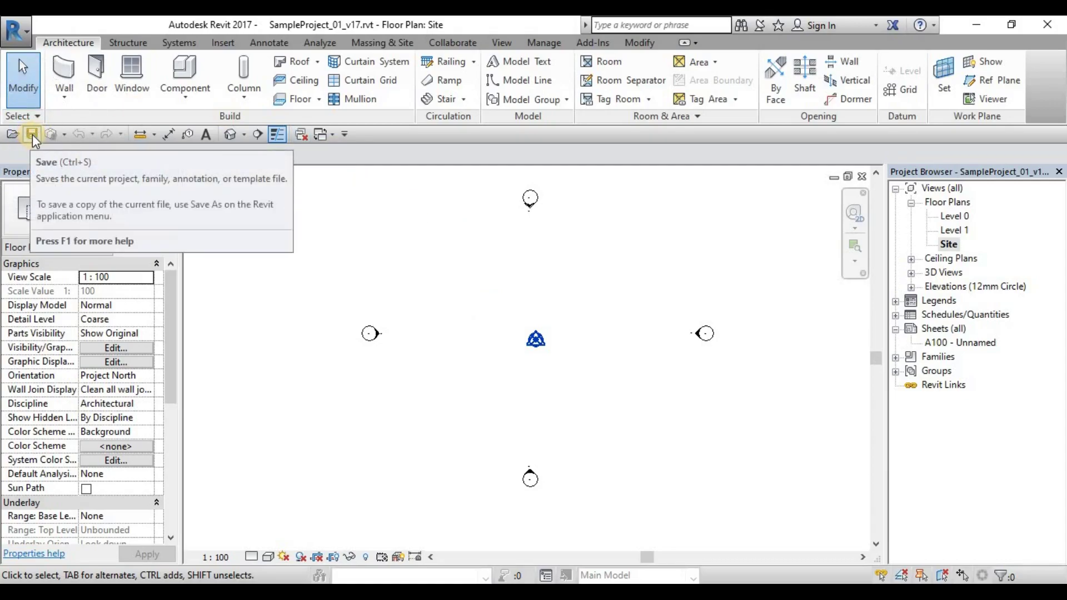
Save the project again from the Quick Access Toolbar to write another backup.
left_click(440, 324)
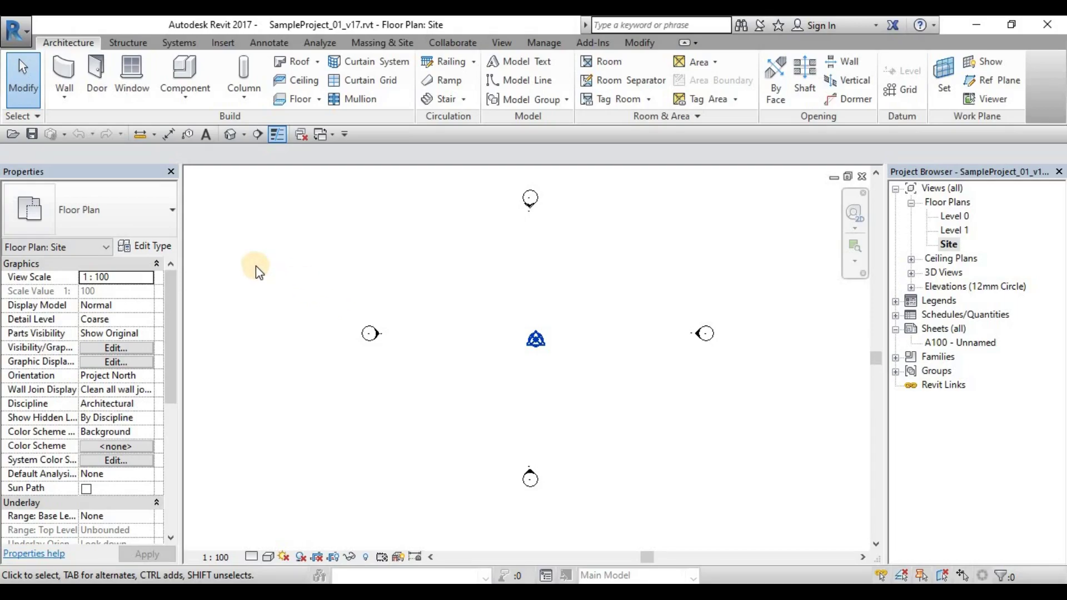
left_click(33, 134)
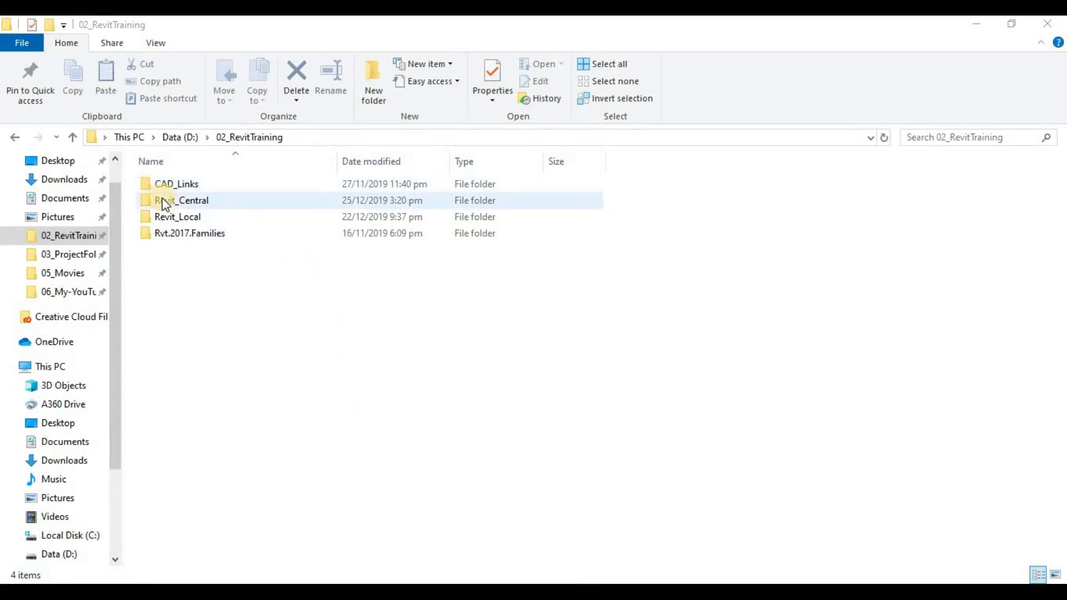
Open Revit_Central and pick out SampleProject_01_v17.rvt and backups .0001, .0002 and .0003.
double_click(163, 201)
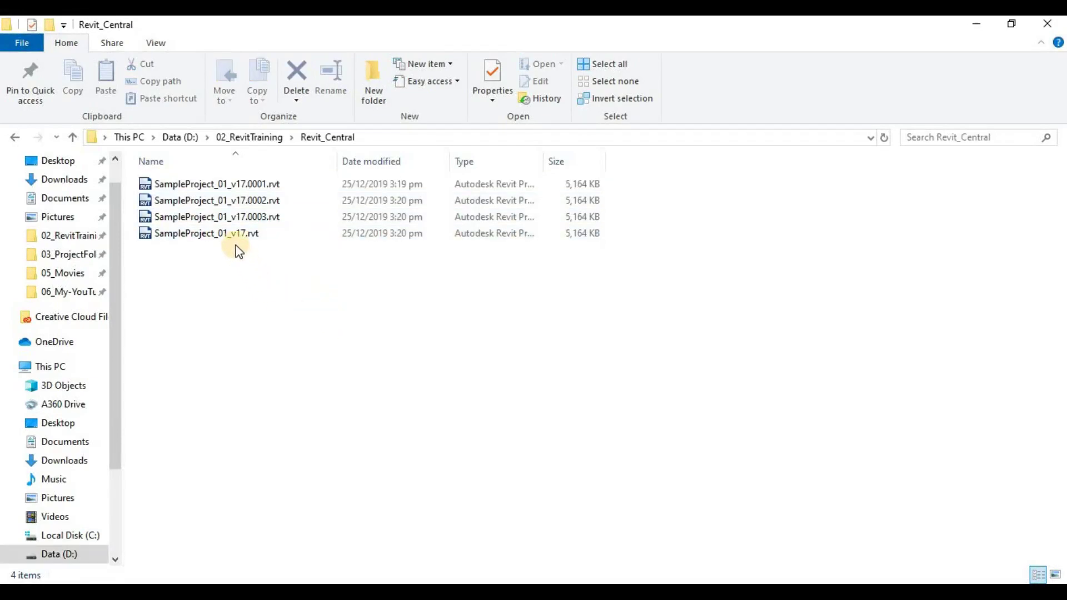
left_click(226, 236)
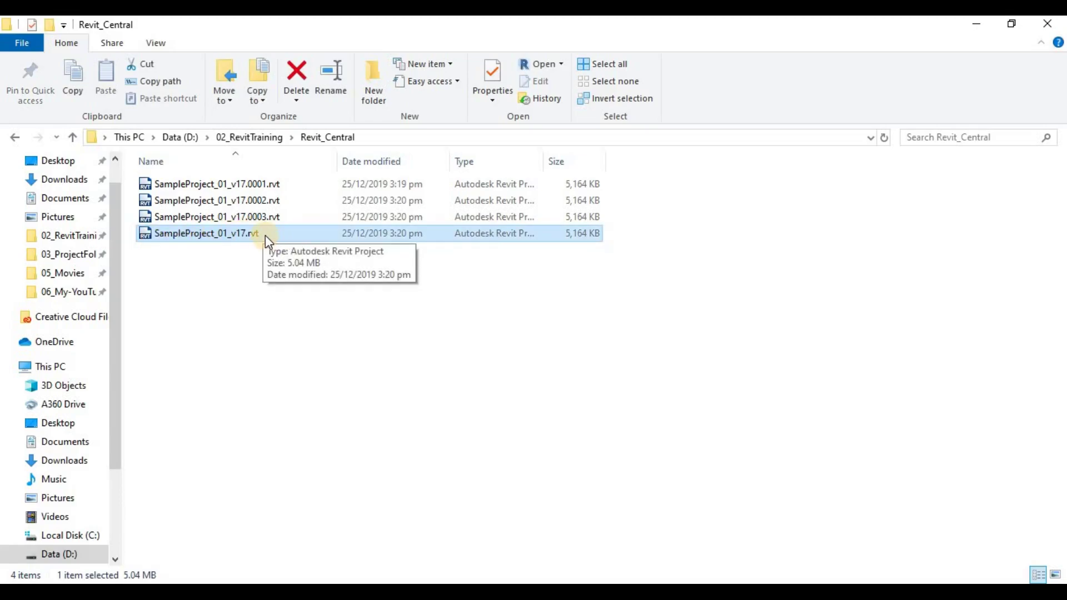
left_click(269, 182)
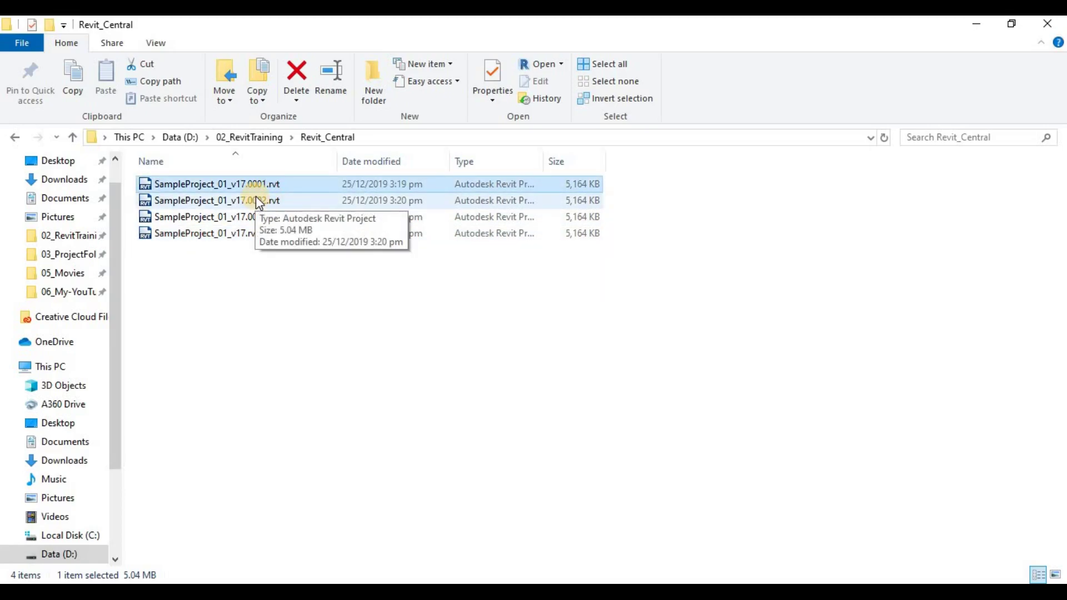
left_click(269, 201)
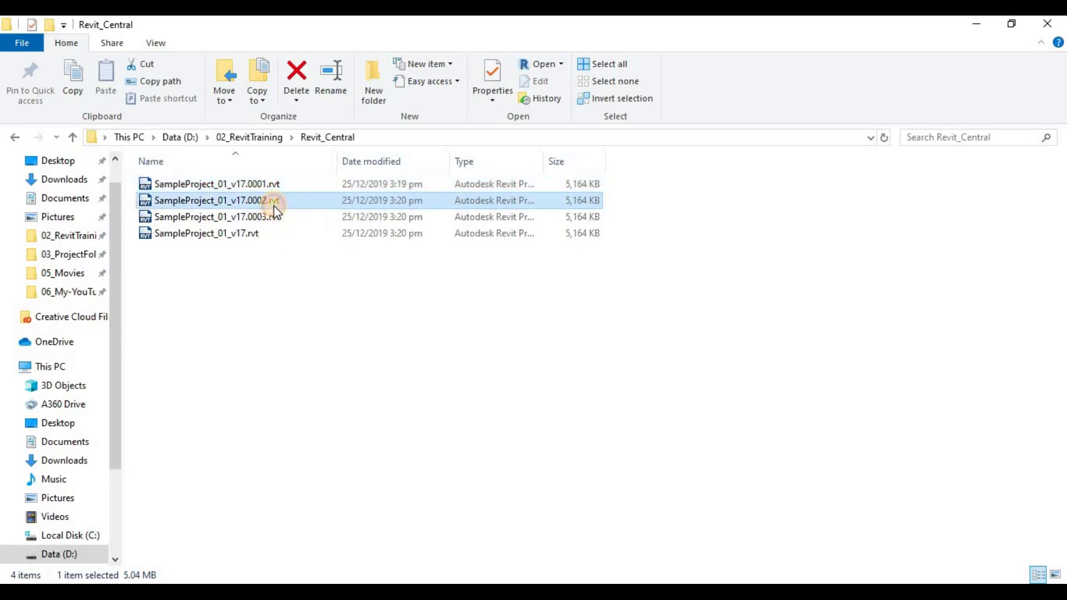
left_click(271, 218)
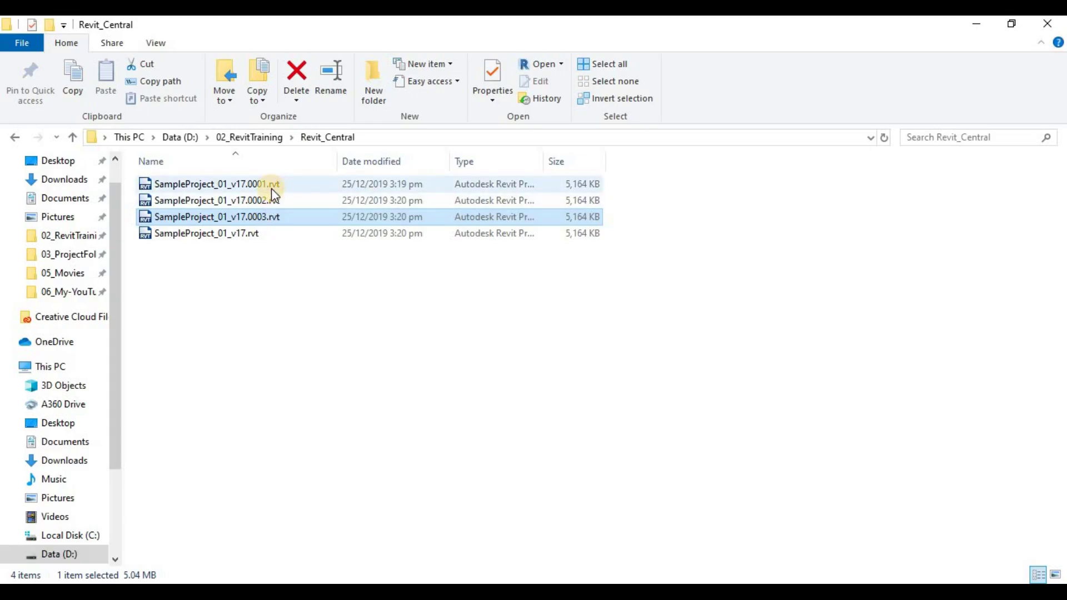
Compare the main file with backups .0001–.0003, select all four files, then deselect.
left_click(580, 234)
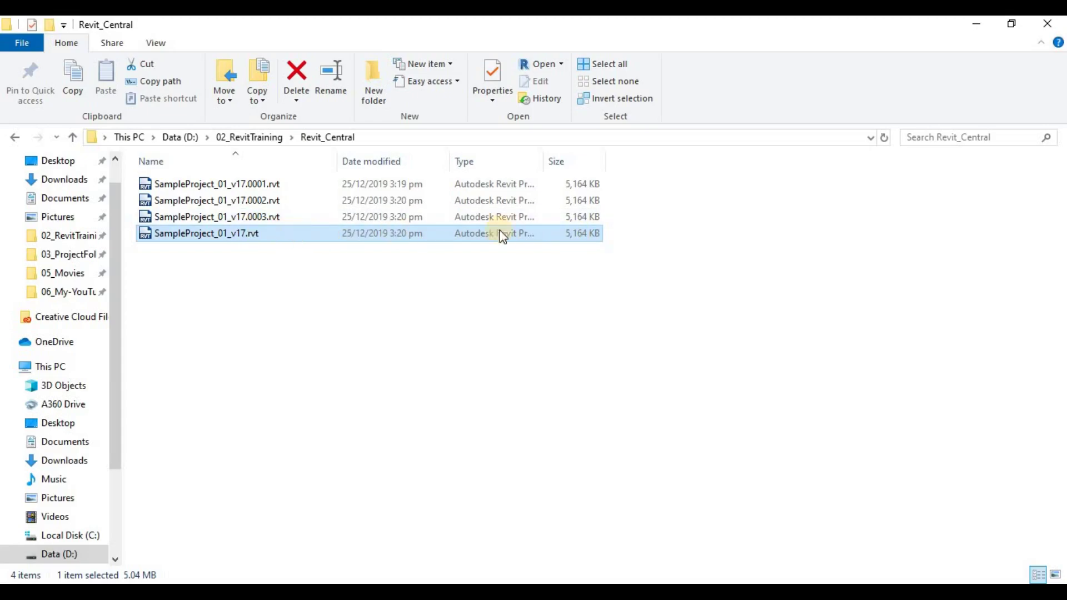
left_click(570, 217)
left_click(572, 201)
left_click(572, 186)
left_click(572, 198)
left_click(572, 217)
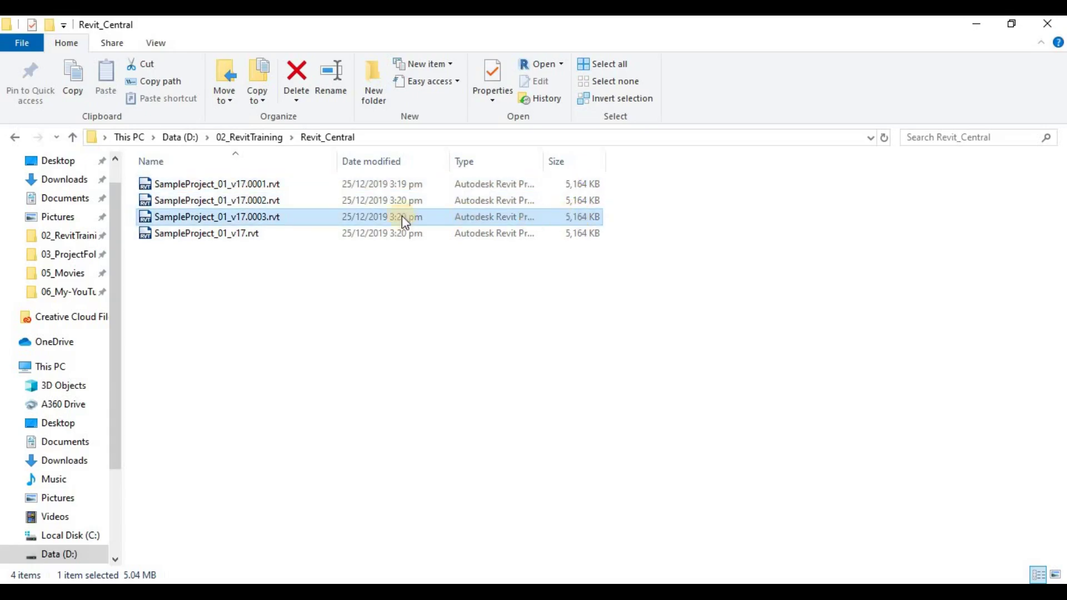
left_click(248, 223)
left_click(287, 234)
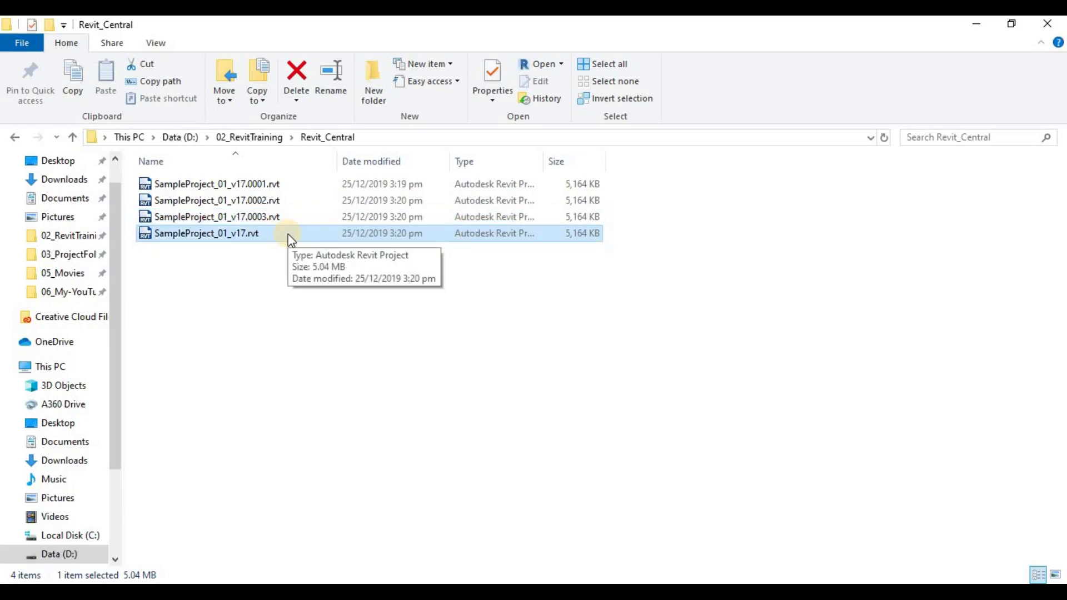
left_click(265, 186, "shift")
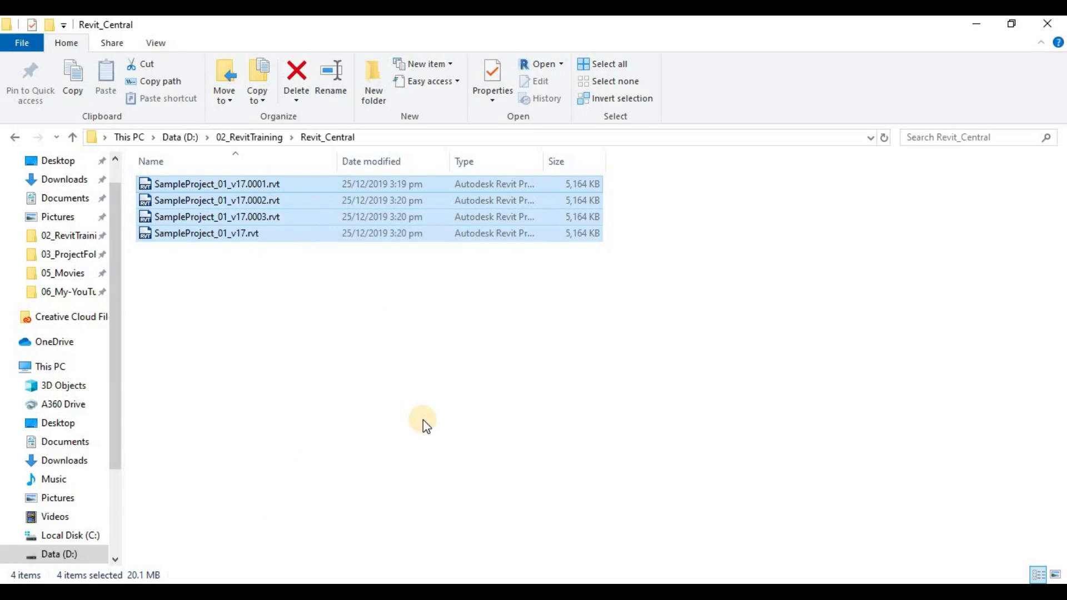
left_click(311, 312)
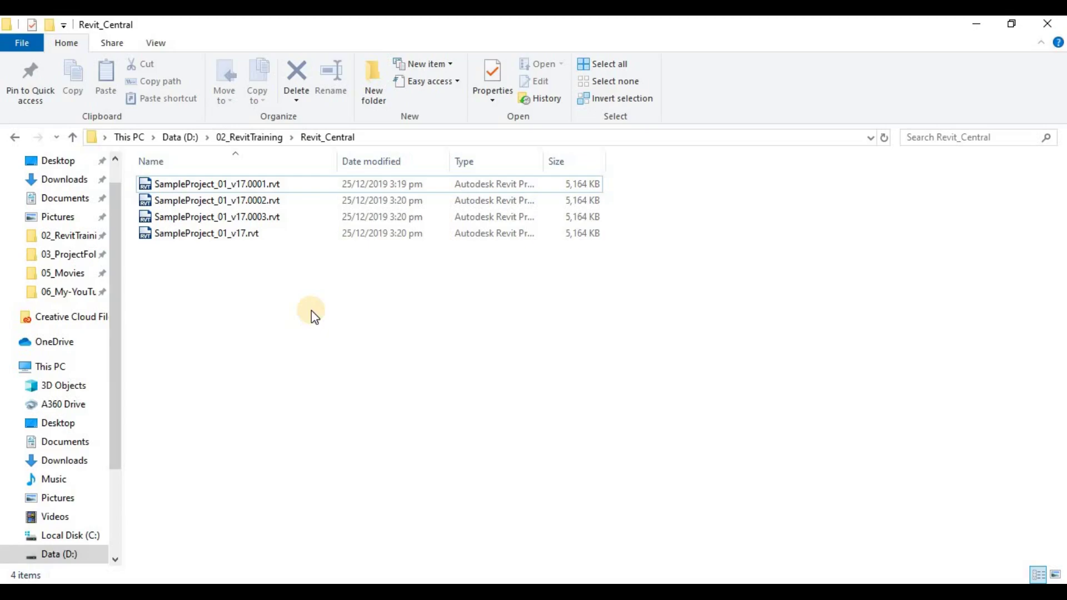
Save the project twice more so backups roll forward to .0003–.0005.
left_click(272, 218)
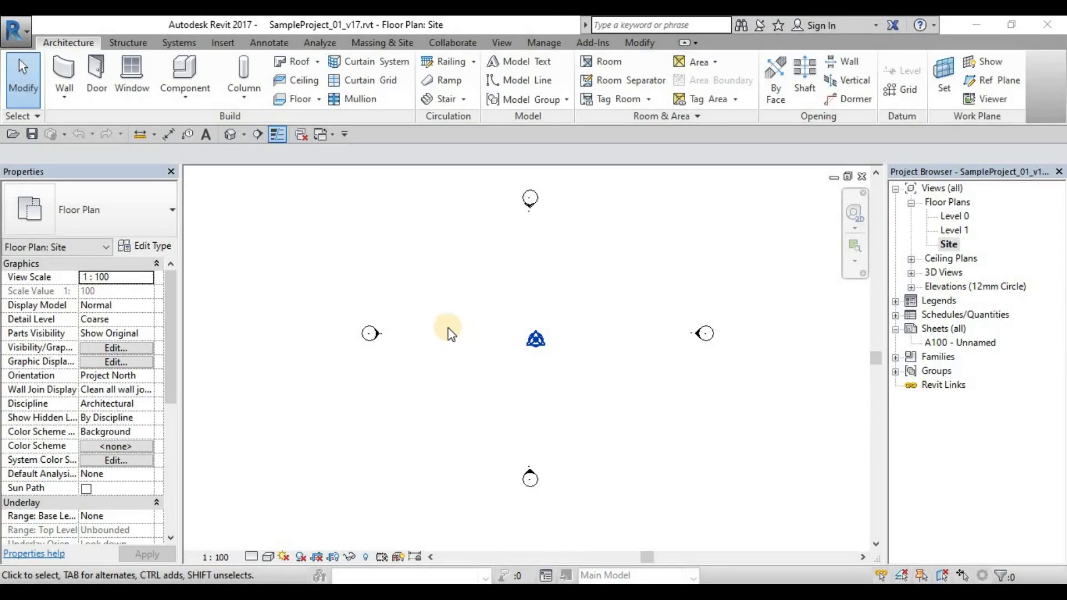
left_click(32, 139)
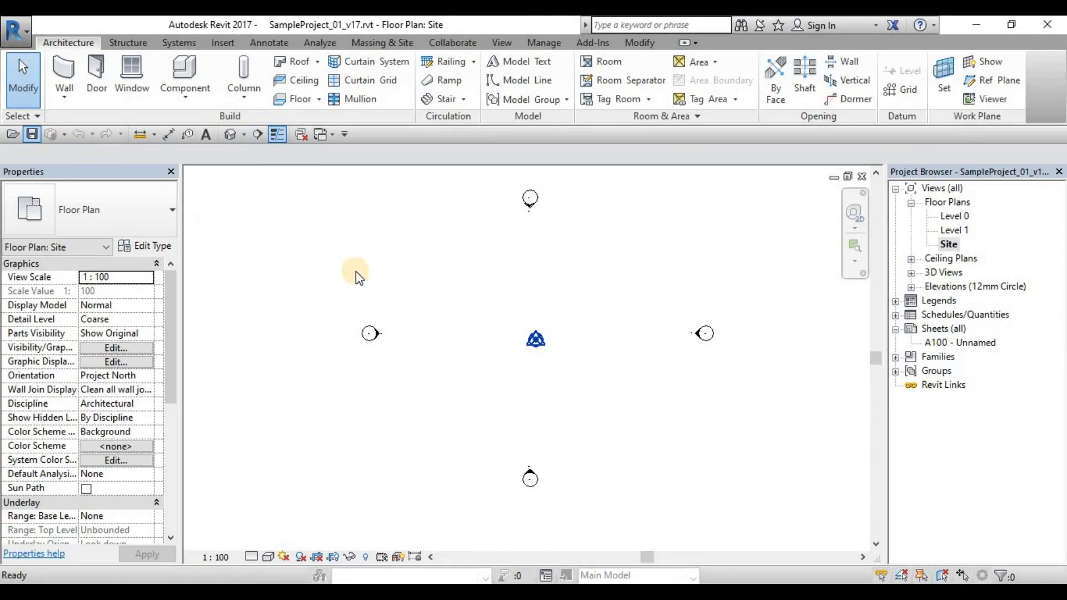
left_click(31, 133)
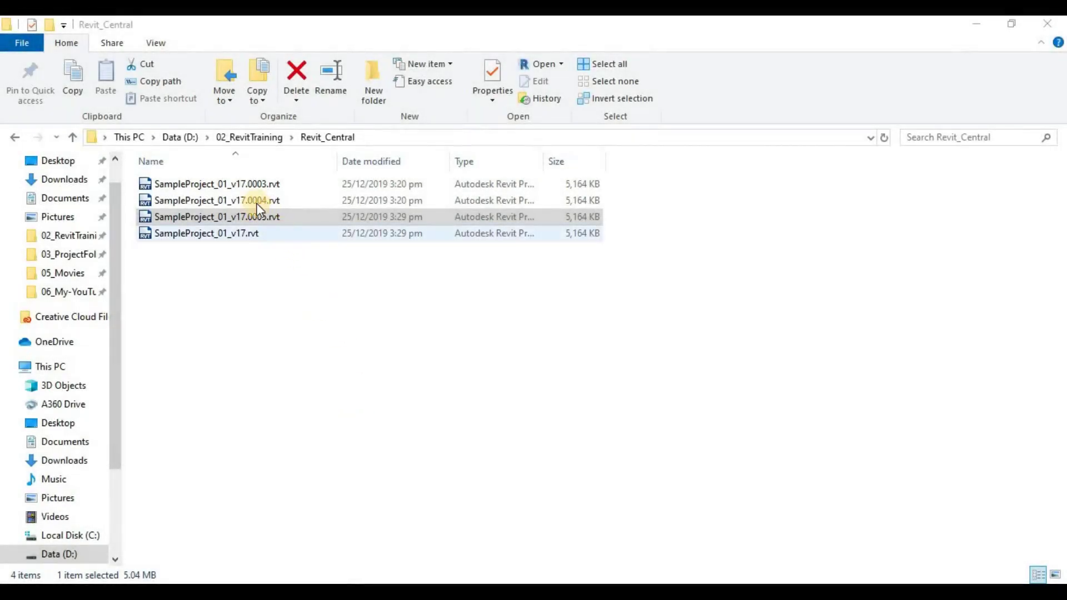
left_click(265, 187)
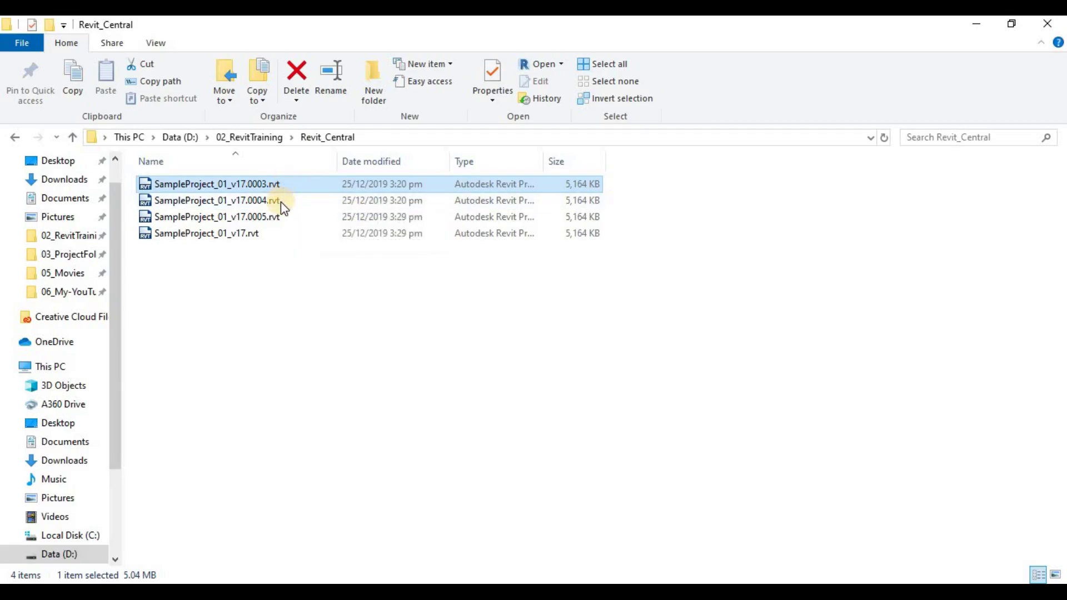
left_click(281, 202)
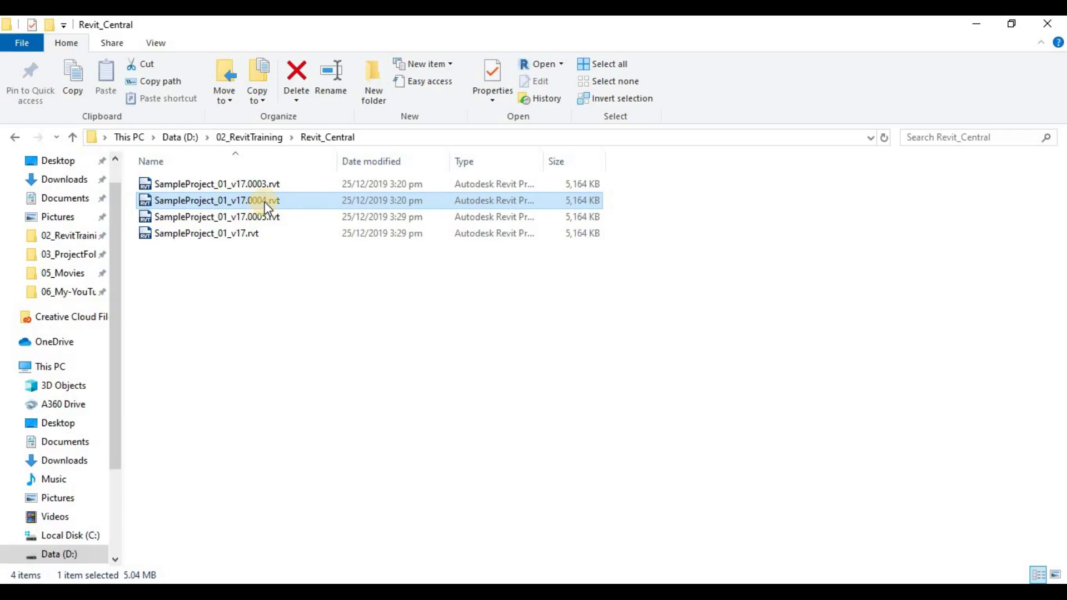
left_click(273, 218)
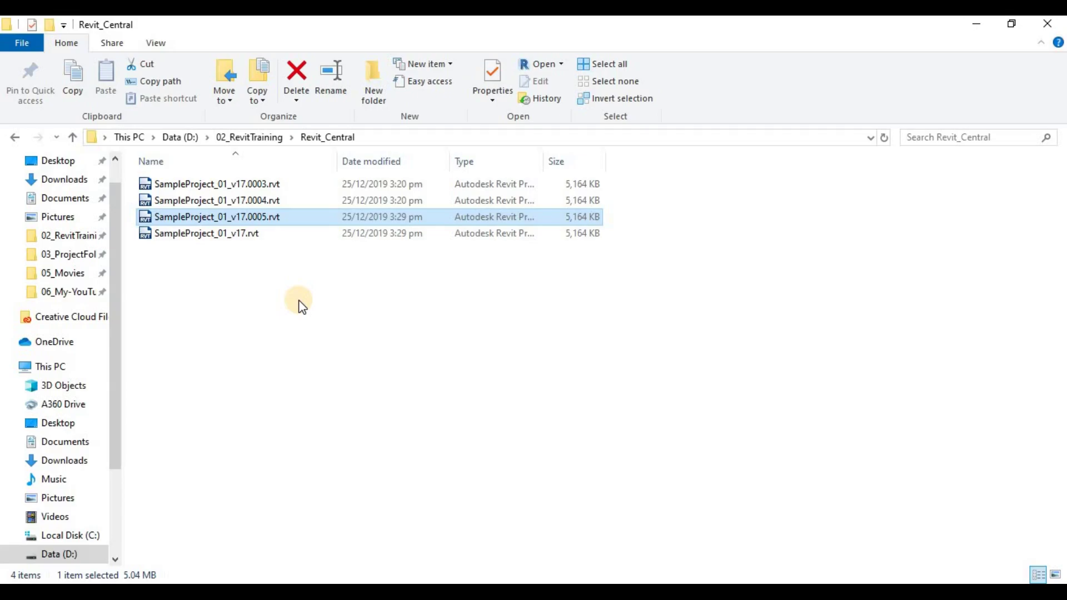
Deselect the files in Revit_Central, leaving backups .0003–.0005 beside the main project.
left_click(519, 405)
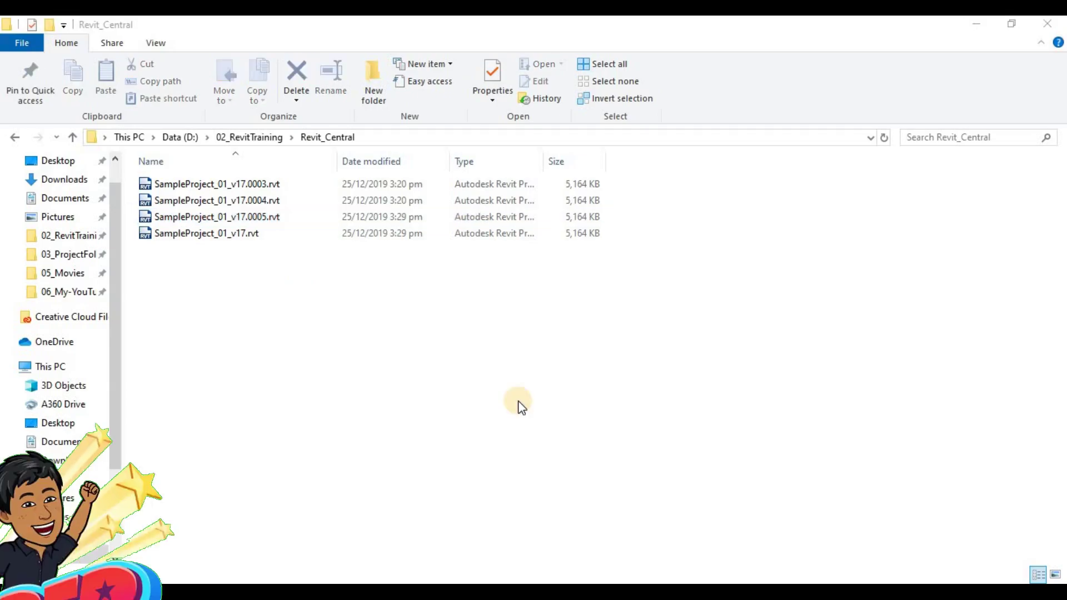